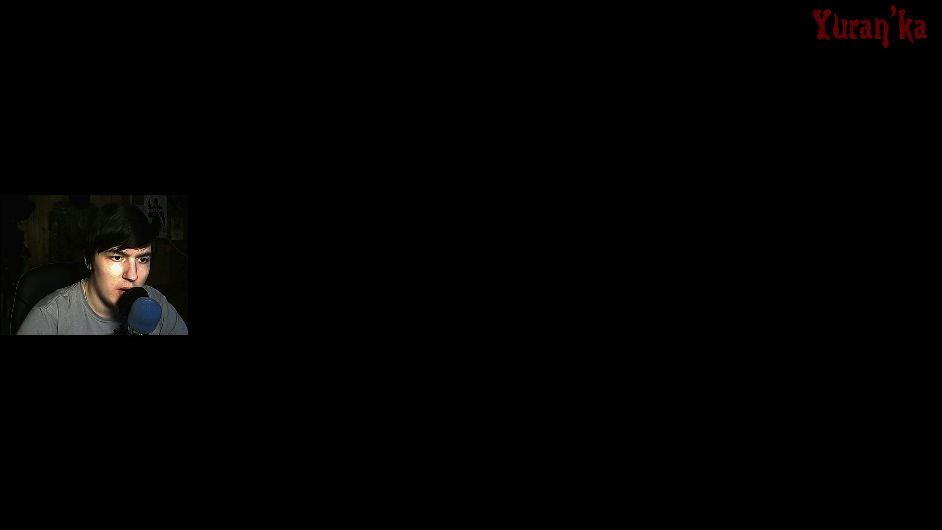
# Step: Launch Task Manager, reposition its window on the desktop, and switch it to the compact view and back to the detailed one
pyautogui.click(472, 260)
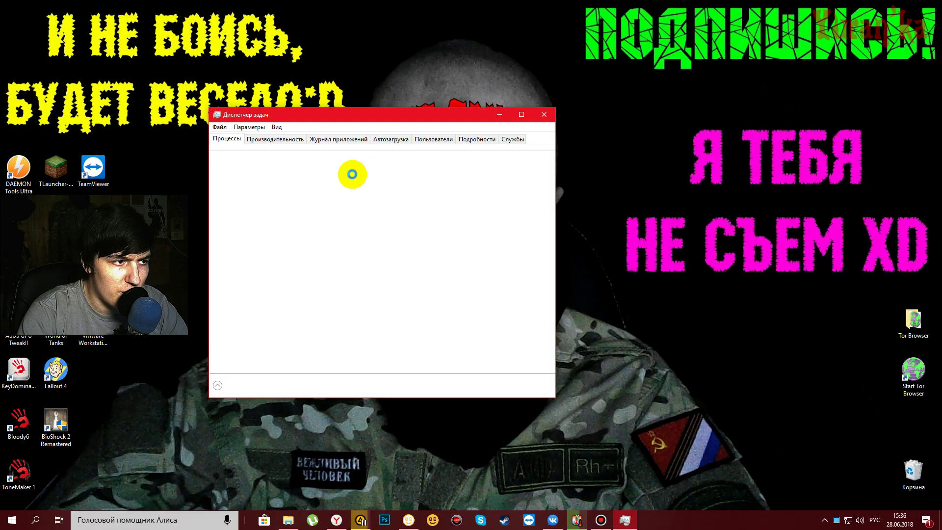
pyautogui.moveTo(365, 118); pyautogui.dragTo(566, 131)
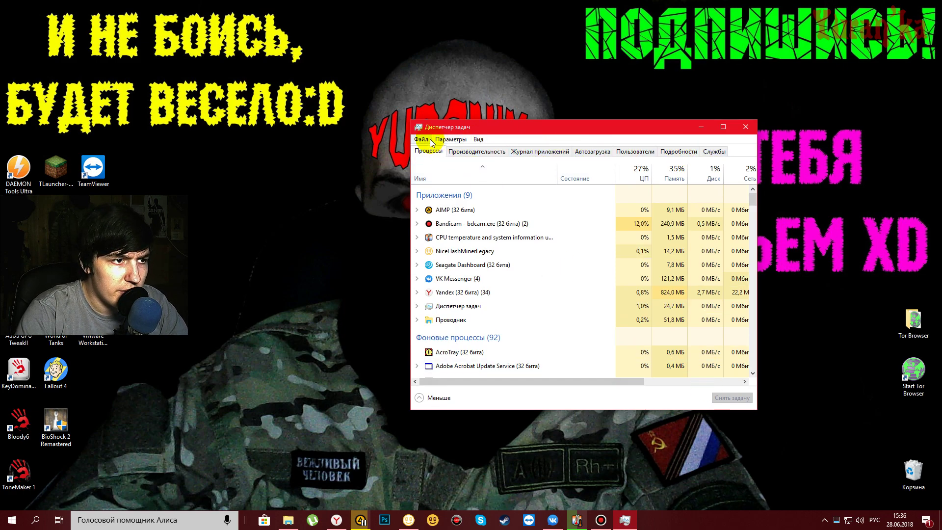
pyautogui.click(428, 398)
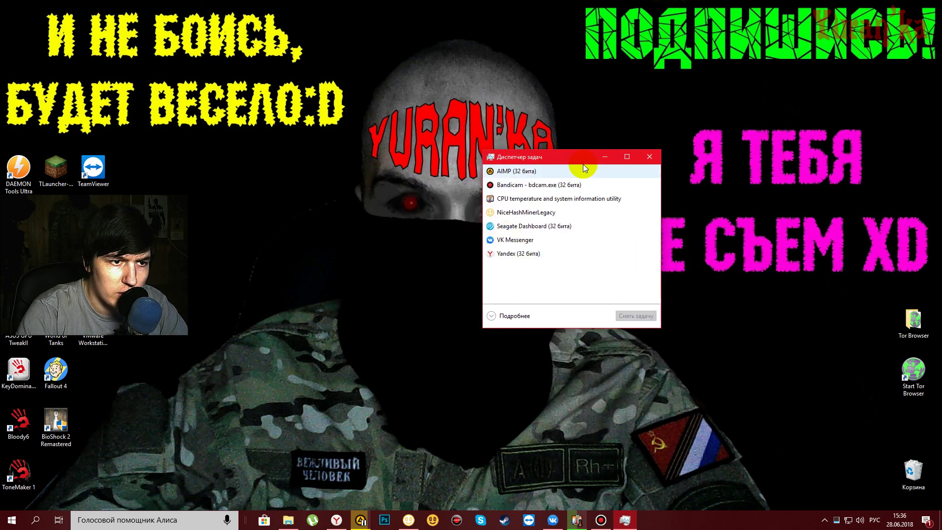
pyautogui.click(498, 317)
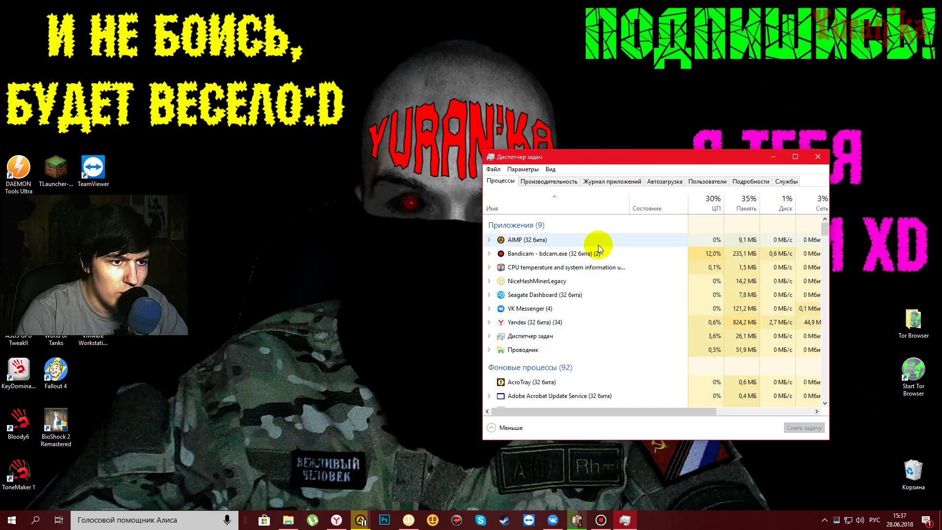
pyautogui.moveTo(673, 161)
pyautogui.mouseDown()
pyautogui.moveTo(642, 159)
pyautogui.moveTo(661, 163)
pyautogui.mouseUp()
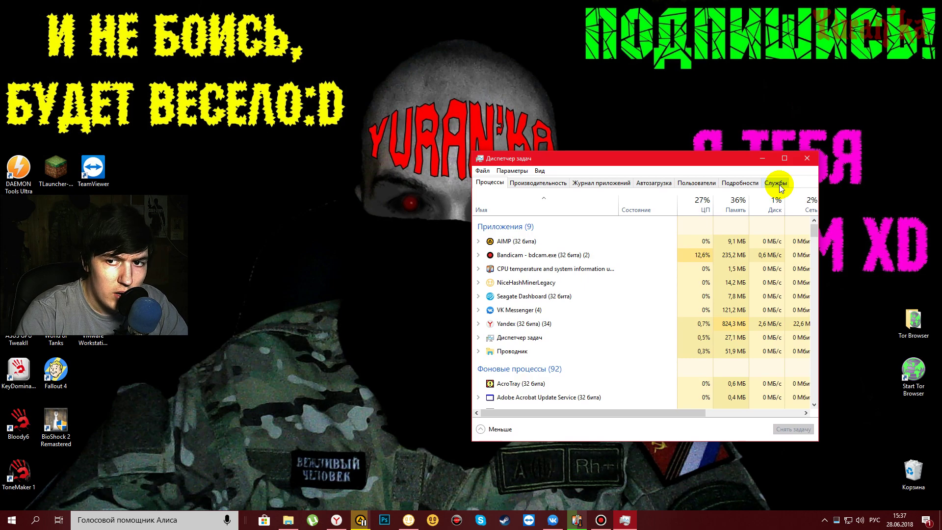
# Step: List the Windows services, select Audiosrv, and widen the window and adjust the description column so the service states are readable
pyautogui.click(778, 186)
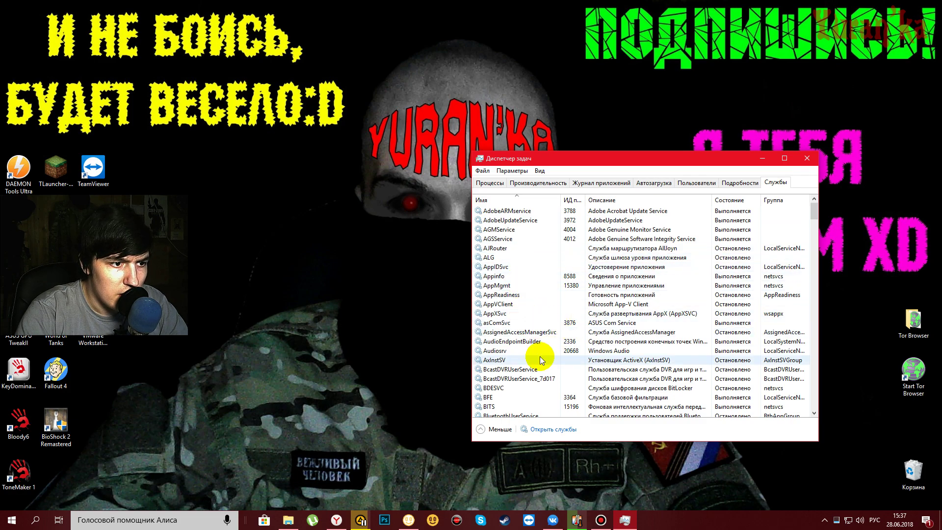
pyautogui.click(524, 350)
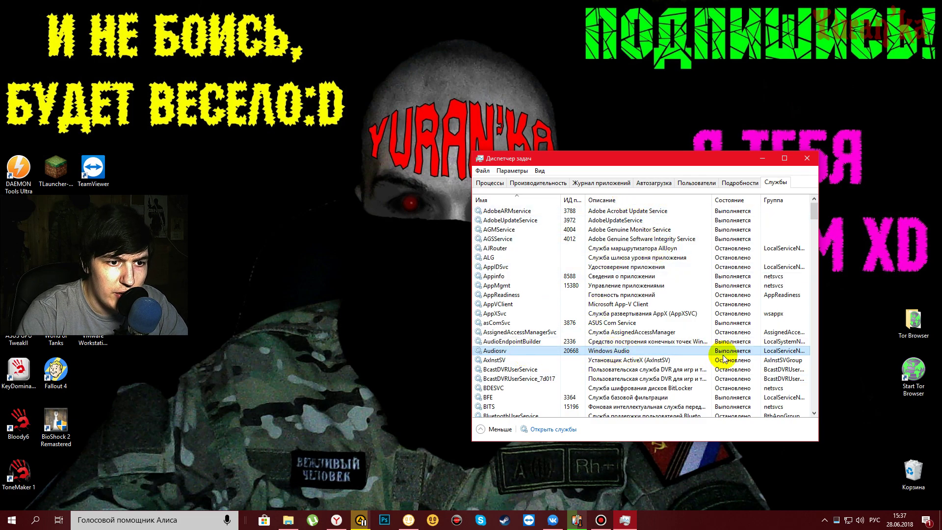
pyautogui.moveTo(818, 352); pyautogui.dragTo(860, 352)
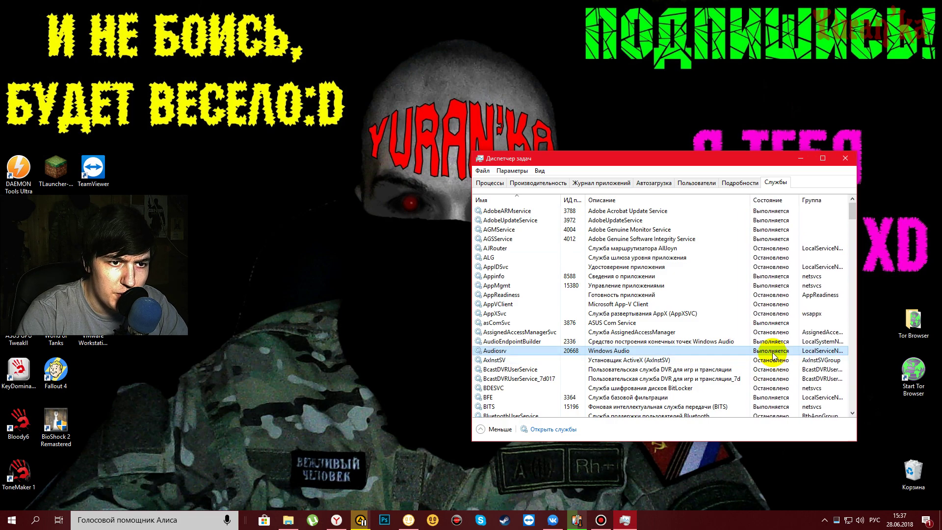
pyautogui.moveTo(858, 350); pyautogui.dragTo(872, 350)
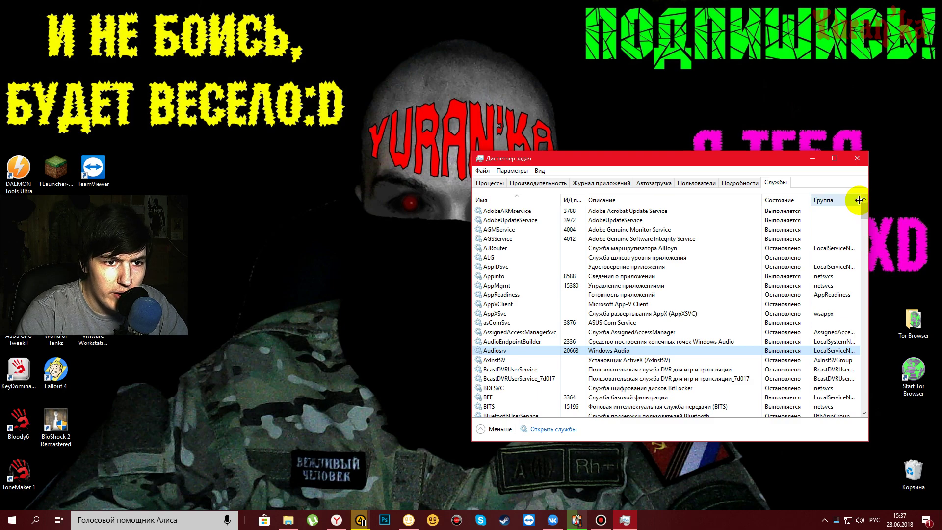
pyautogui.moveTo(760, 200); pyautogui.dragTo(754, 200)
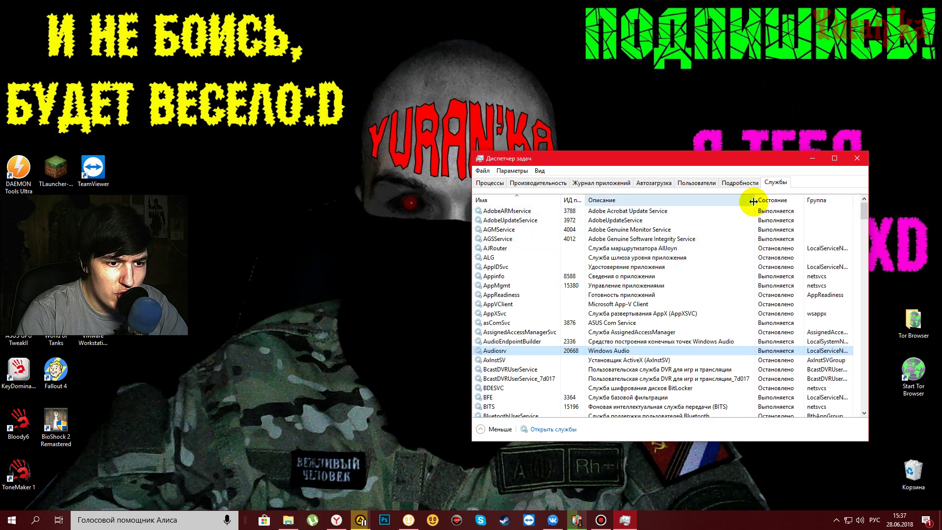
pyautogui.click(498, 350)
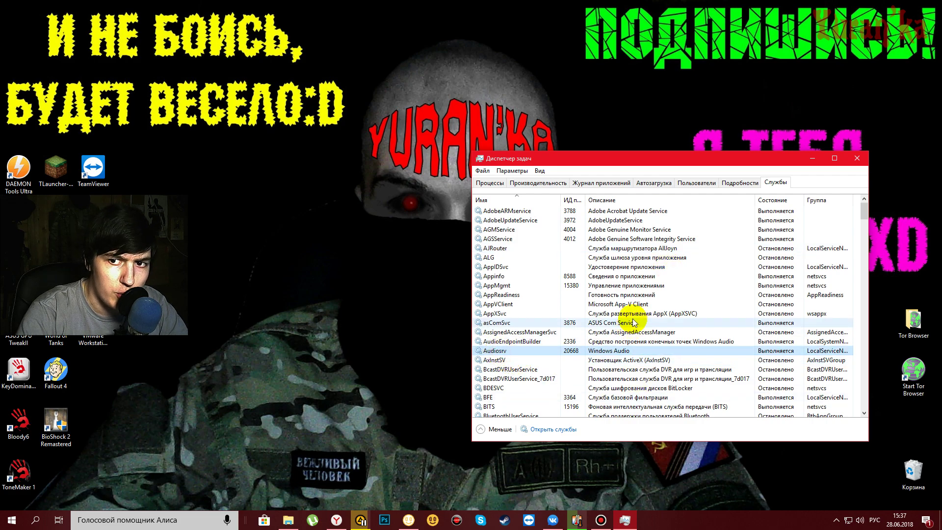
# Step: Look through the running applications and background processes
pyautogui.click(495, 184)
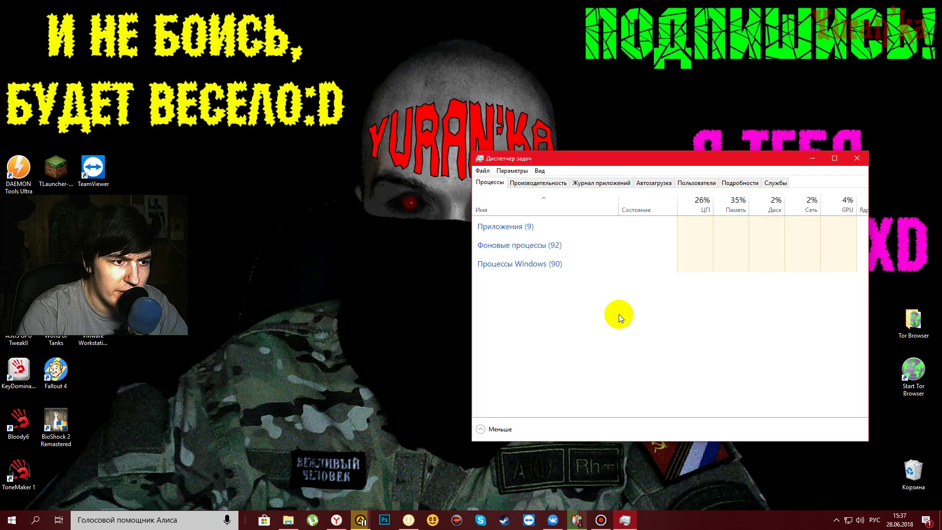
pyautogui.scroll(-8, 560, 284)
pyautogui.scroll(-5, 556, 304)
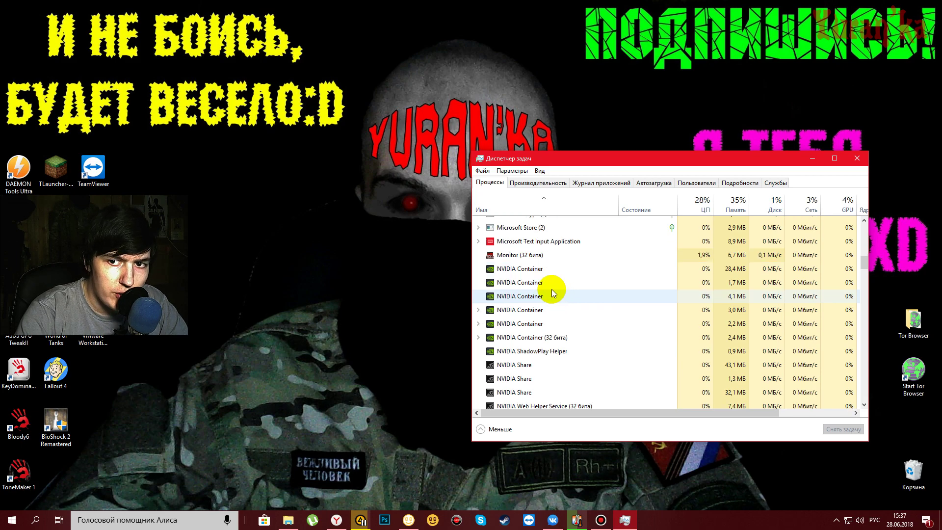
pyautogui.scroll(4, 567, 273)
# Step: Show the available actions for the Audiosrv service, dismiss them, and minimize Task Manager from the process list
pyautogui.click(778, 183)
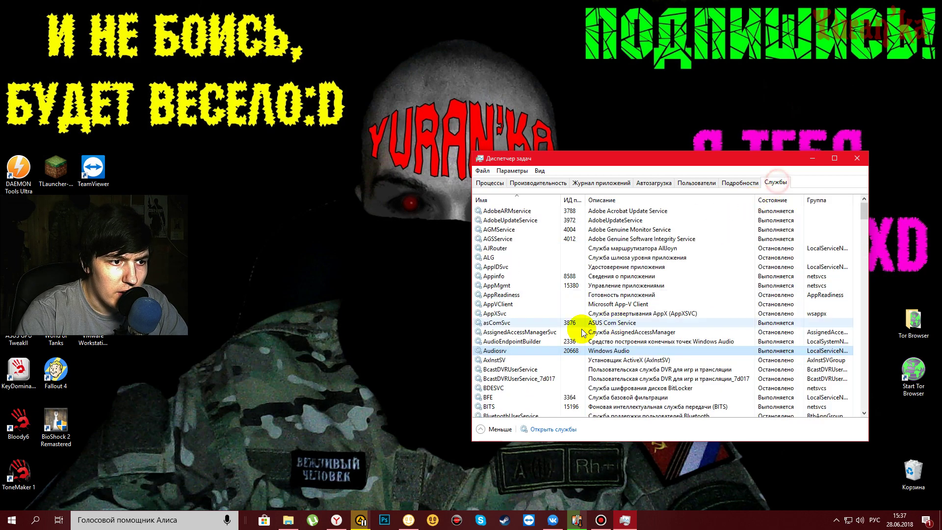
pyautogui.rightClick(505, 352)
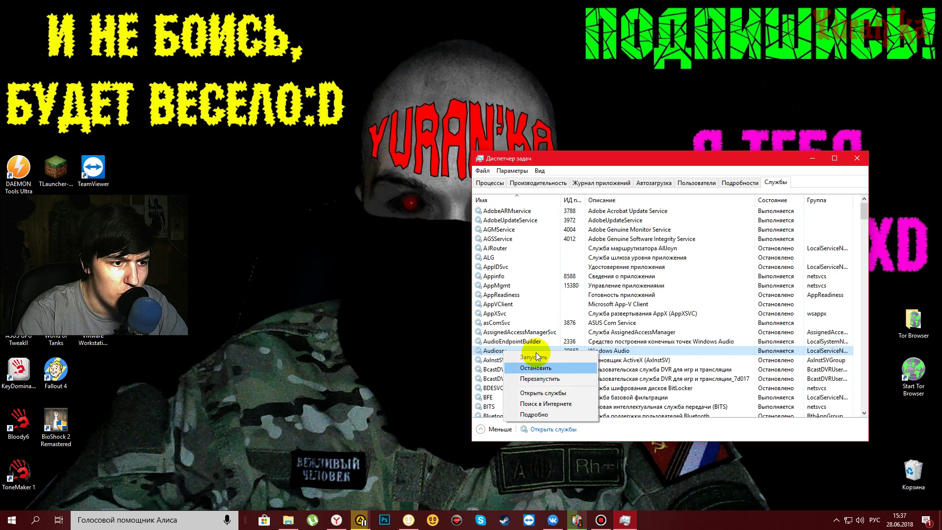
pyautogui.click(617, 160)
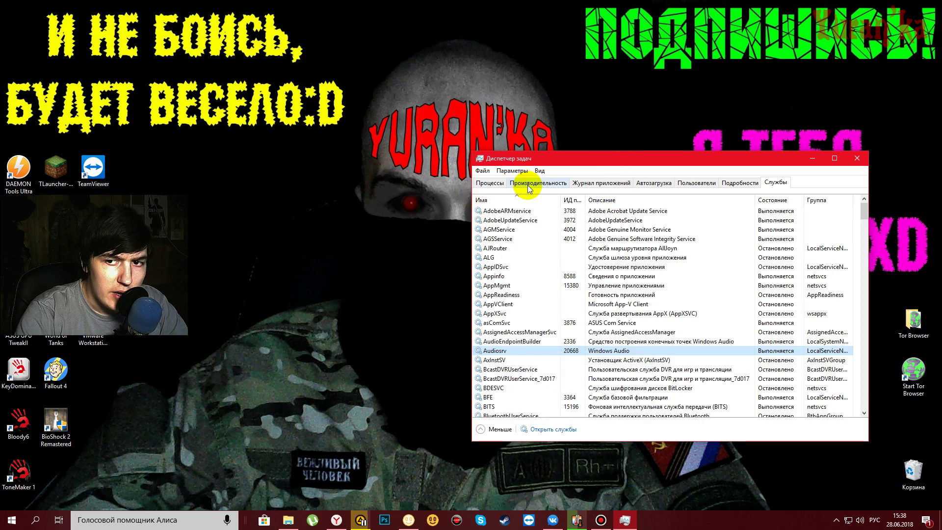
pyautogui.click(494, 183)
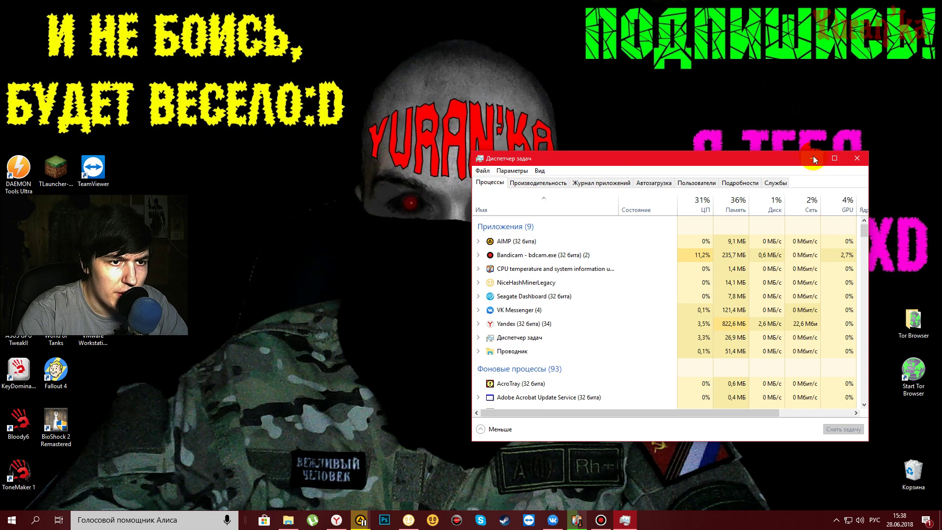
pyautogui.click(814, 157)
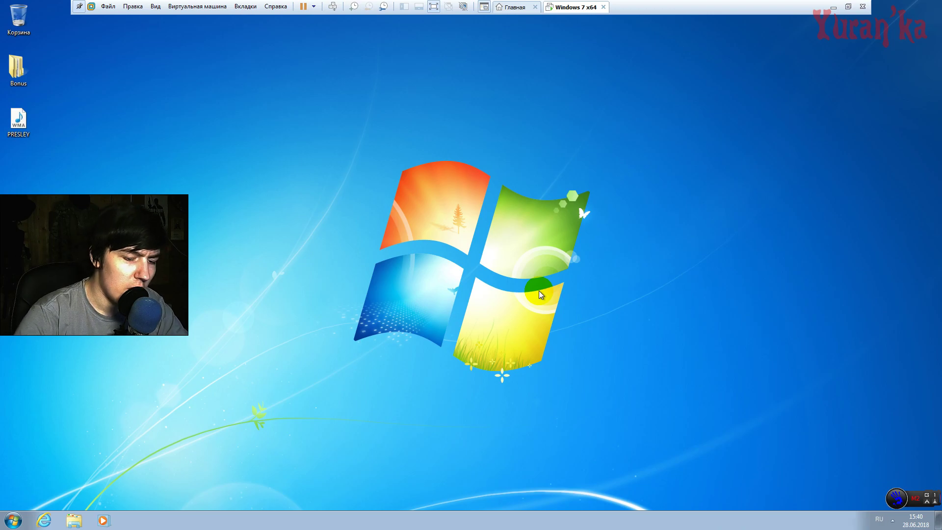
# Step: In the Windows 7 virtual machine, launch Task Manager, sort the services by name, select AudioSrv and enlarge the window
pyautogui.hotkey('ctrl', 'alt', 'Delete')
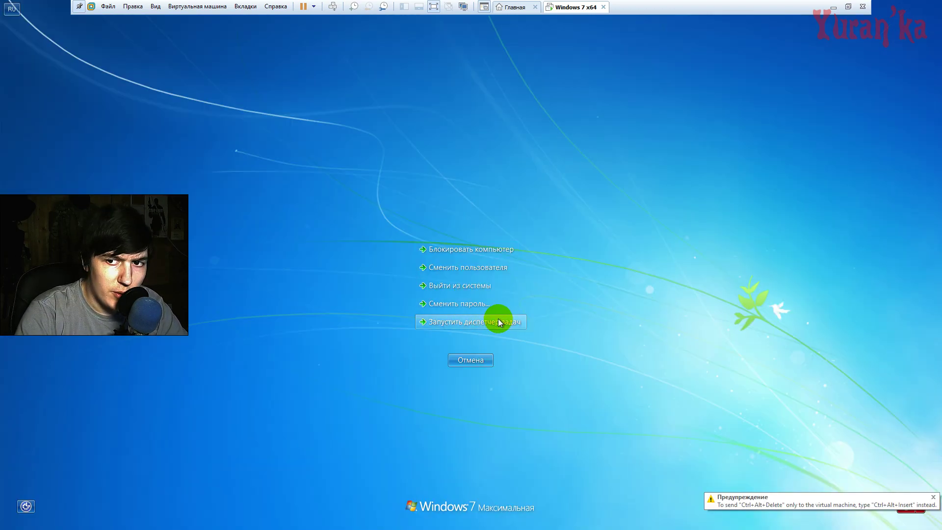
pyautogui.click(500, 322)
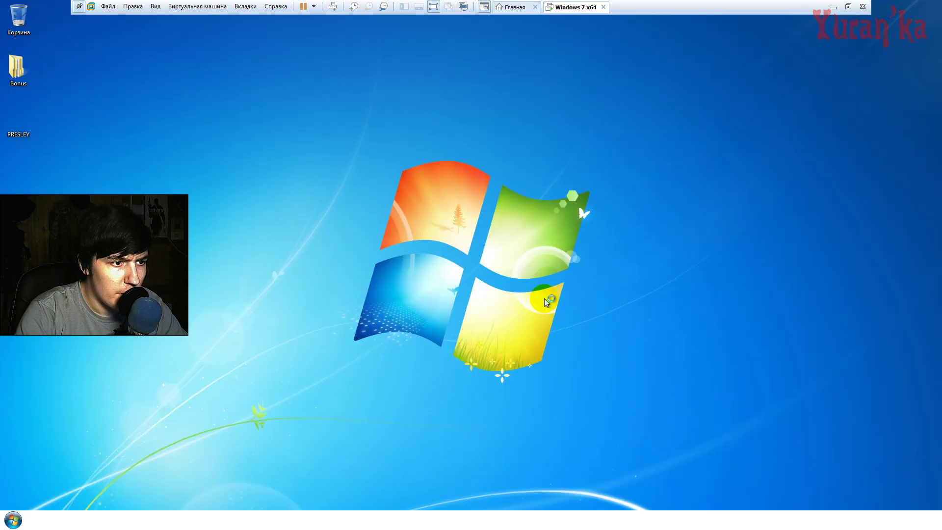
pyautogui.moveTo(43, 13); pyautogui.dragTo(494, 156)
pyautogui.click(540, 179)
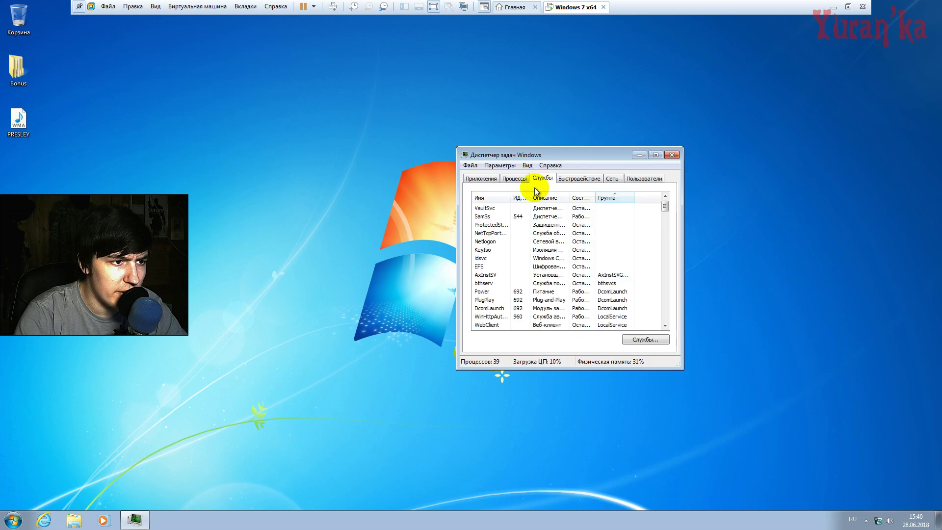
pyautogui.click(485, 198)
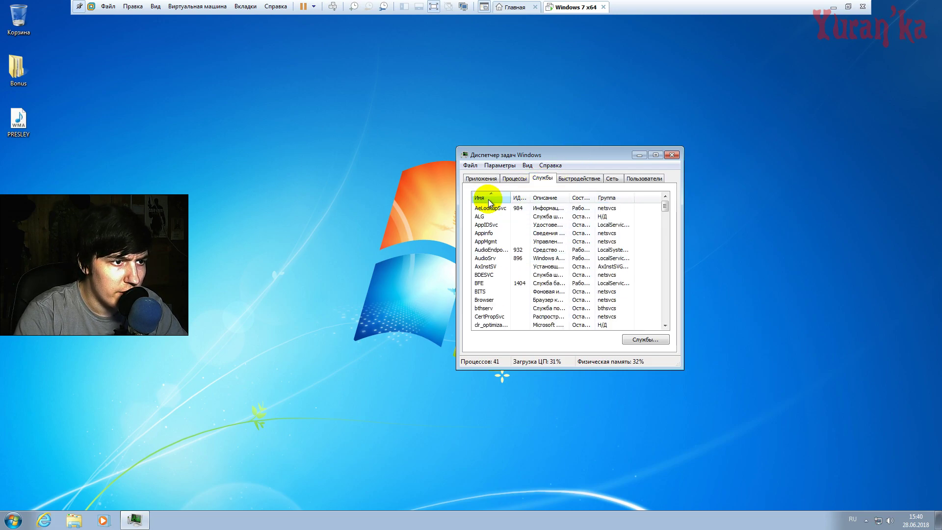
pyautogui.click(501, 259)
pyautogui.moveTo(683, 375); pyautogui.dragTo(745, 394)
# Step: Set the location of the network "Сеть 3" to home (Домашняя сеть) and close the network location wizard
pyautogui.click(407, 148)
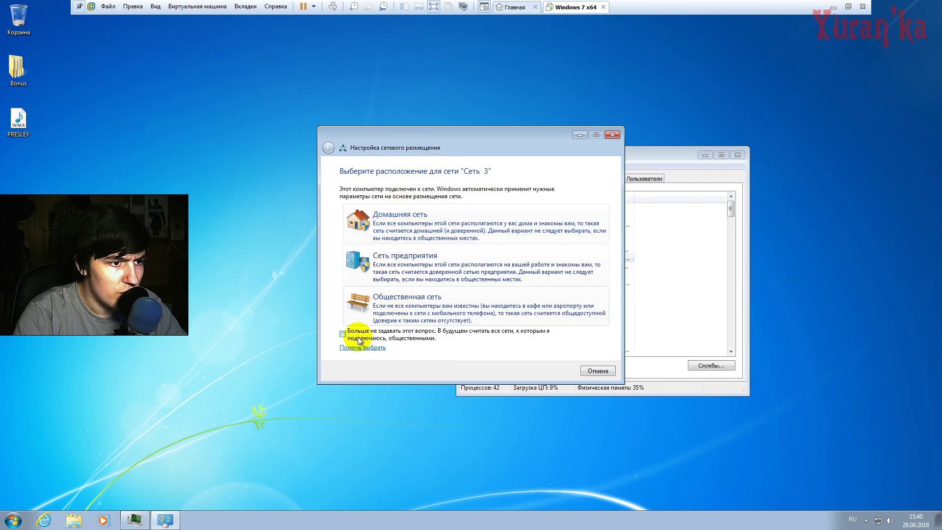
pyautogui.click(403, 222)
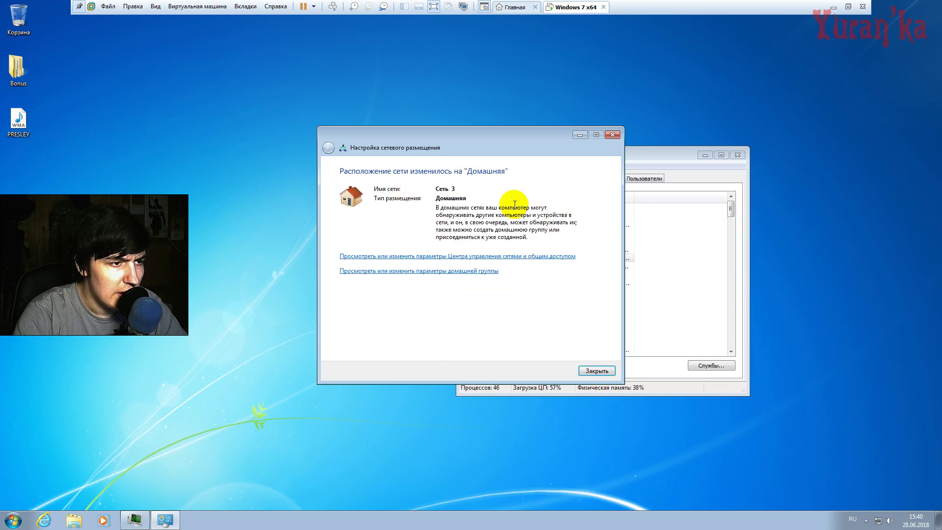
pyautogui.click(597, 371)
# Step: Widen the description column of the services list and stop the AudioSrv (Windows Audio) service
pyautogui.moveTo(588, 155); pyautogui.dragTo(605, 153)
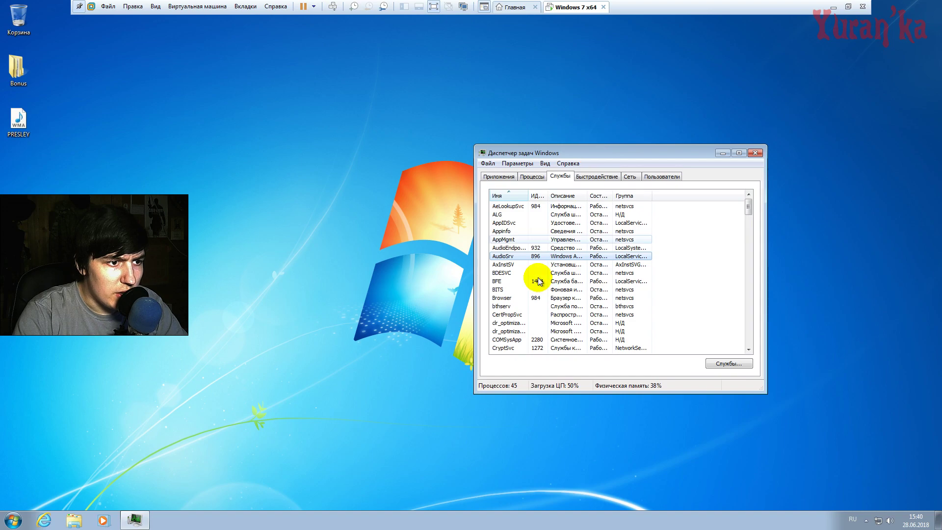
pyautogui.moveTo(587, 195); pyautogui.dragTo(621, 196)
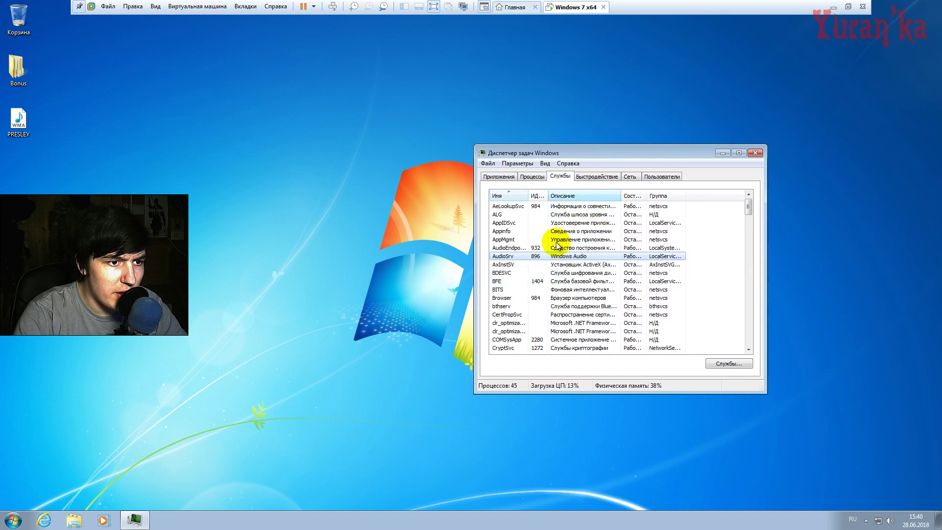
pyautogui.rightClick(503, 257)
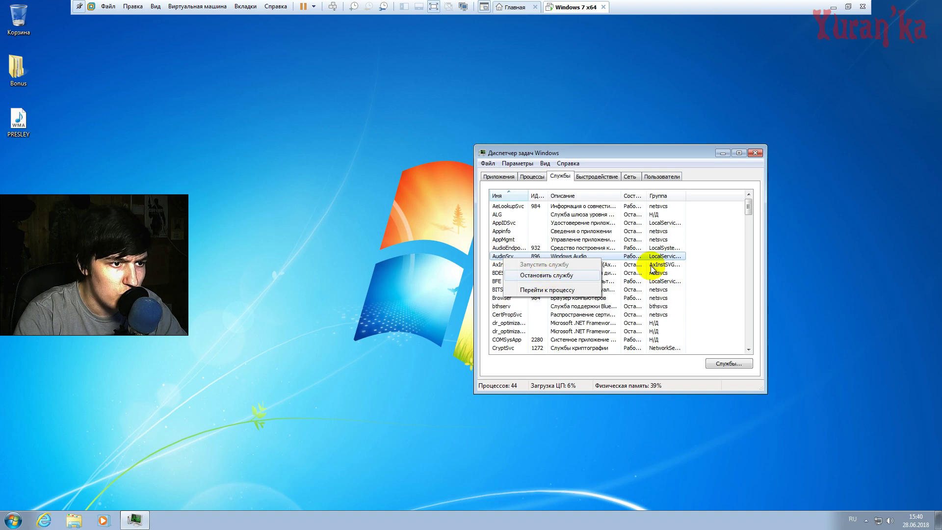
pyautogui.click(545, 277)
# Step: Start the AudioSrv service again and widen the Состояние column to show the full service states
pyautogui.rightClick(508, 258)
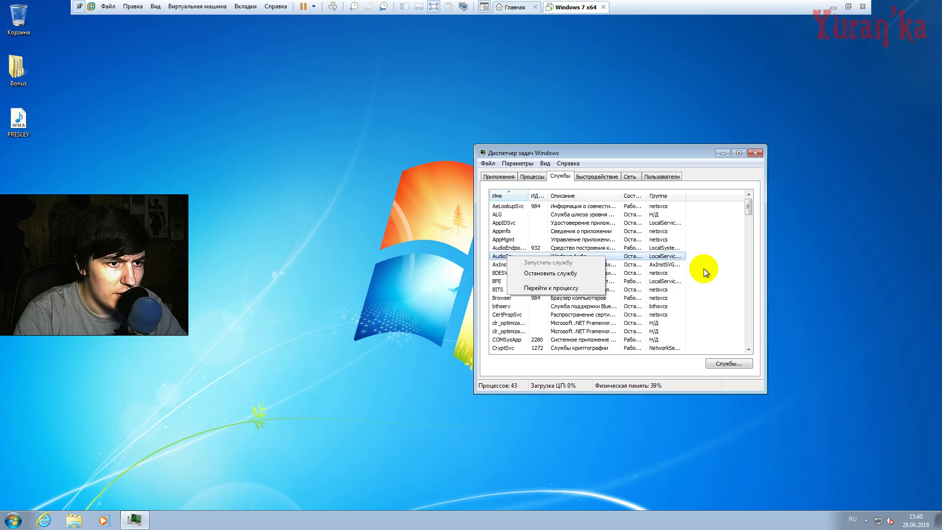
pyautogui.click(703, 268)
pyautogui.rightClick(500, 264)
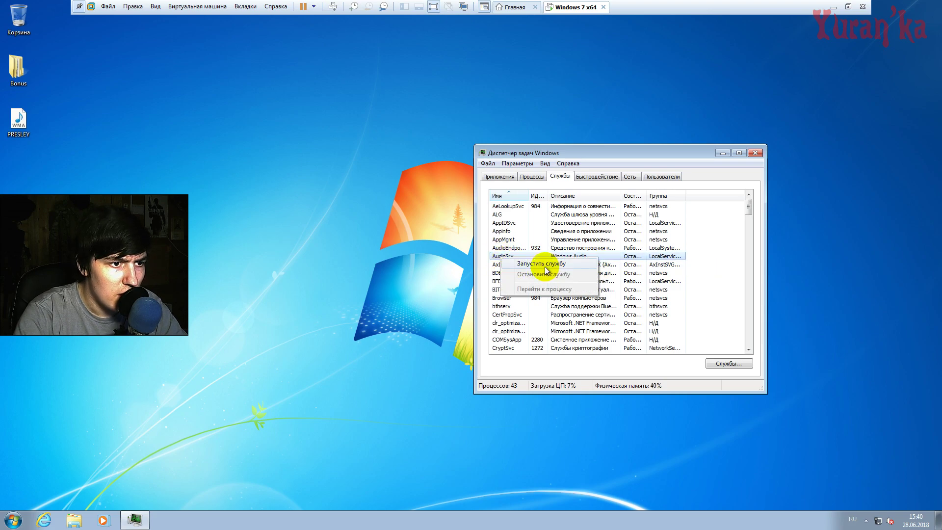
pyautogui.click(537, 264)
pyautogui.moveTo(646, 196); pyautogui.dragTo(683, 195)
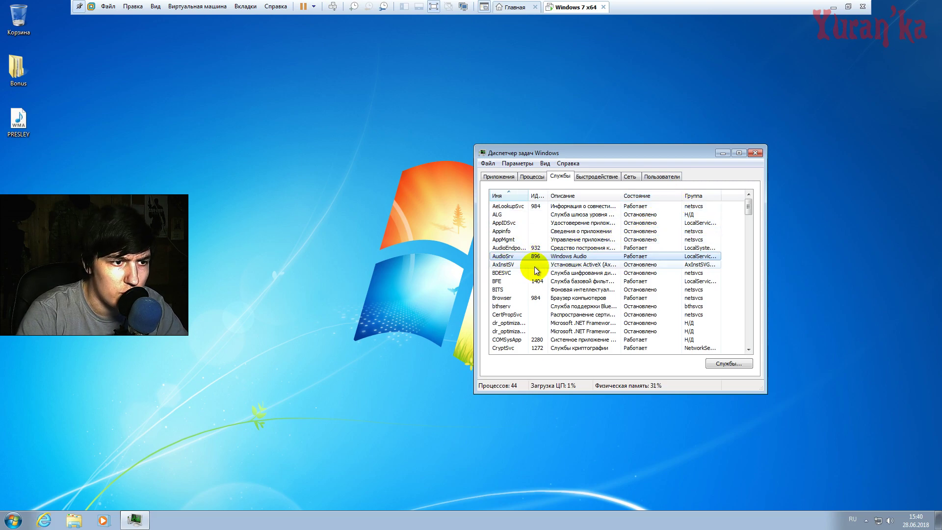
# Step: Check the actions available for AudioSrv and look through the application and process lists before returning to the services
pyautogui.rightClick(506, 256)
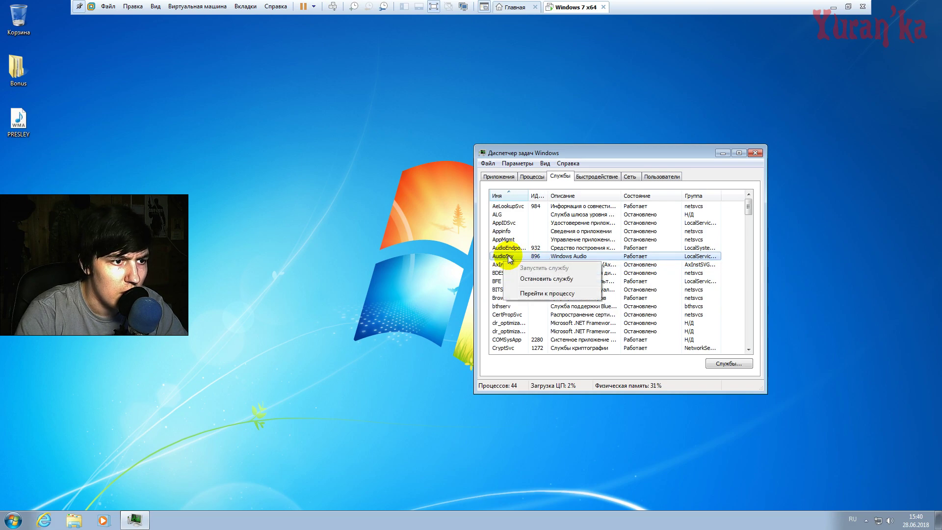
pyautogui.click(731, 259)
pyautogui.click(499, 178)
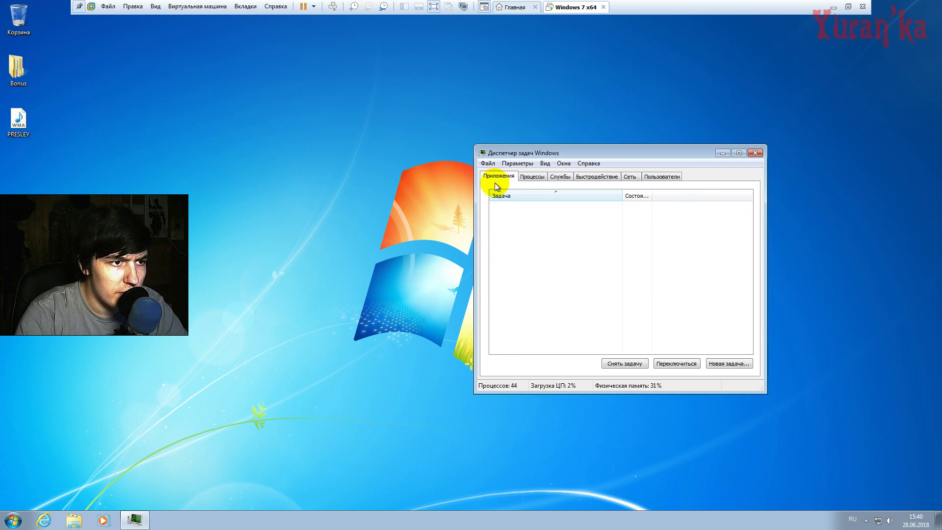
pyautogui.click(532, 176)
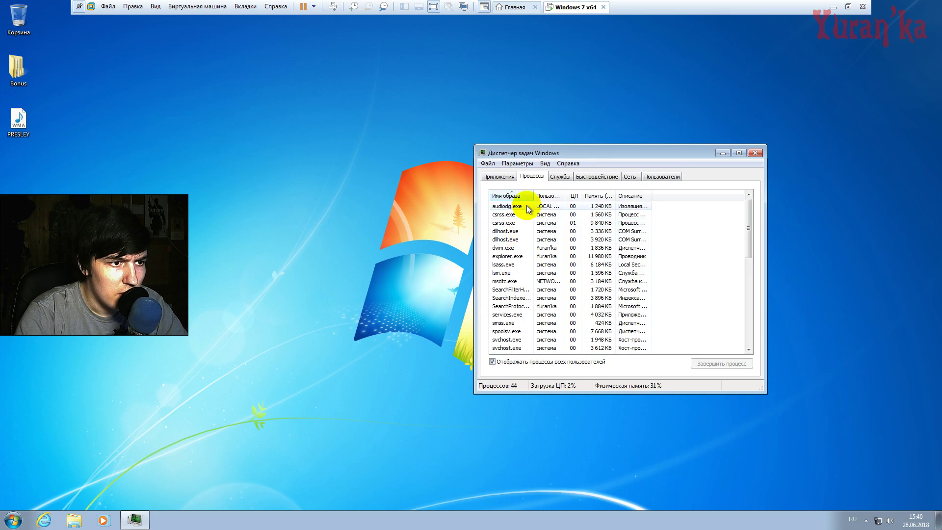
pyautogui.scroll(-5, 529, 245)
pyautogui.scroll(8, 528, 260)
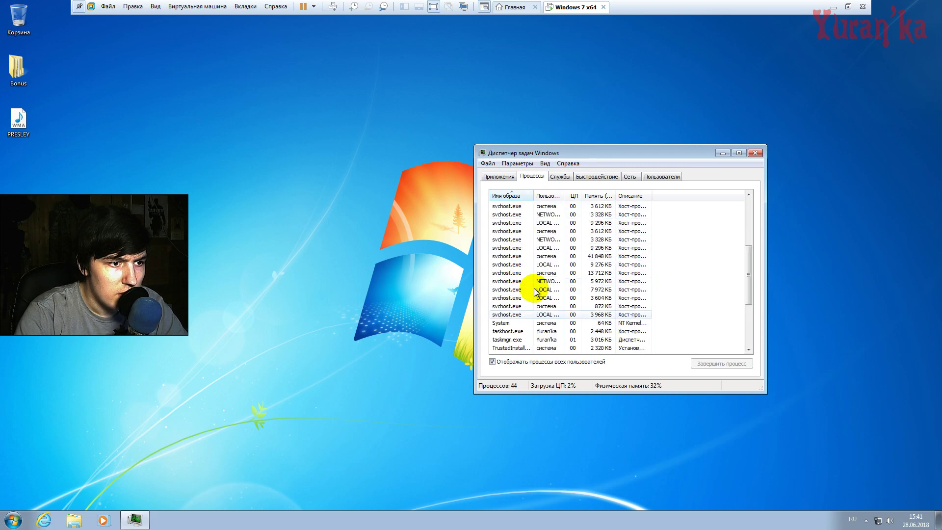
pyautogui.click(560, 176)
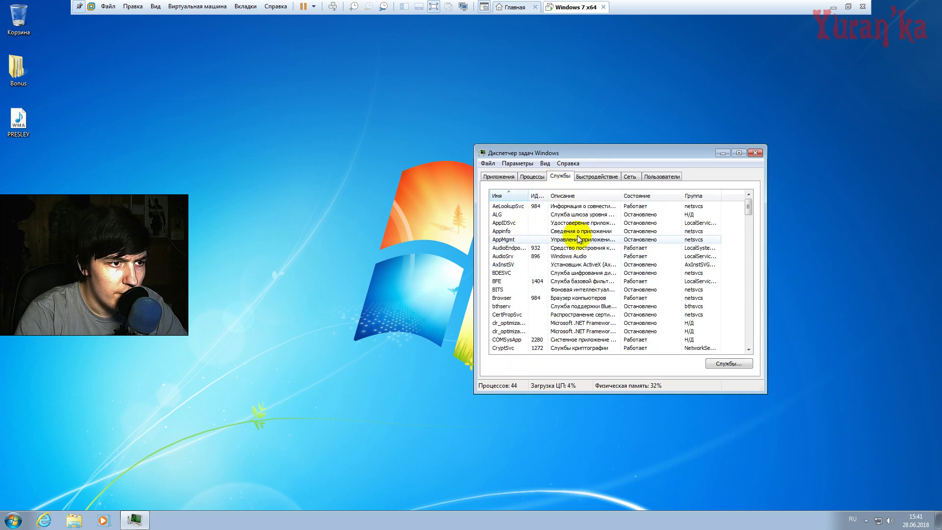